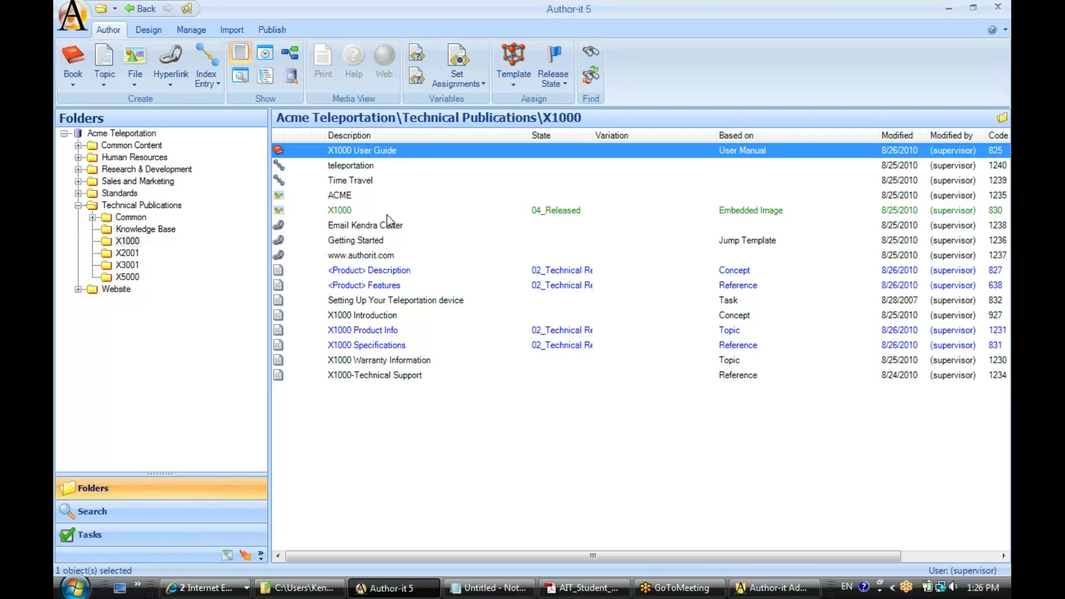
- Create new versions of the six topics from <Product> Description through X1000 Specifications in the X1000 folder
click(280, 273)
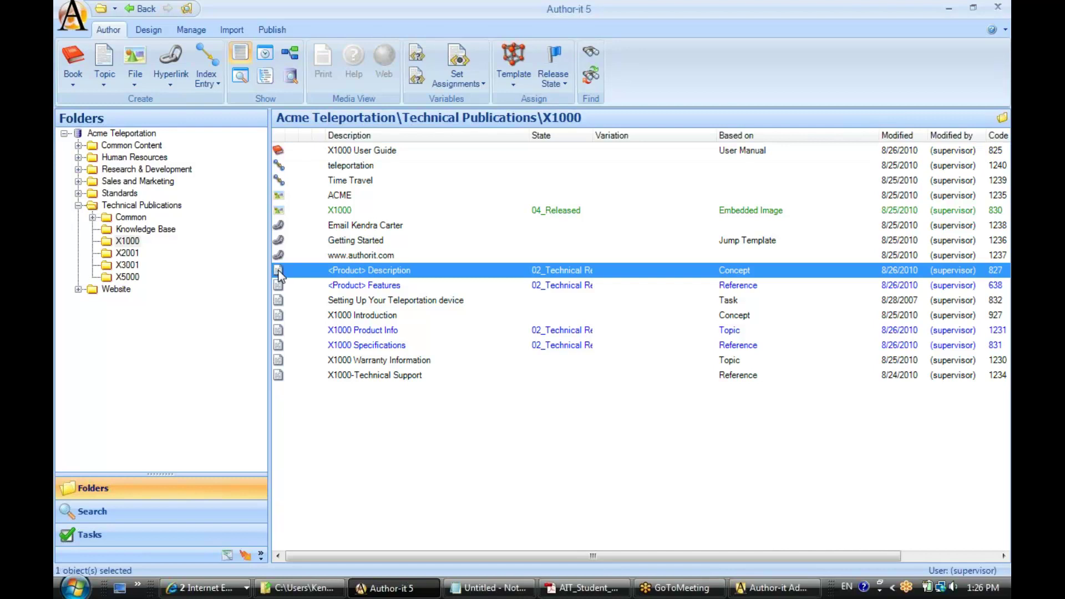
shift+click(282, 344)
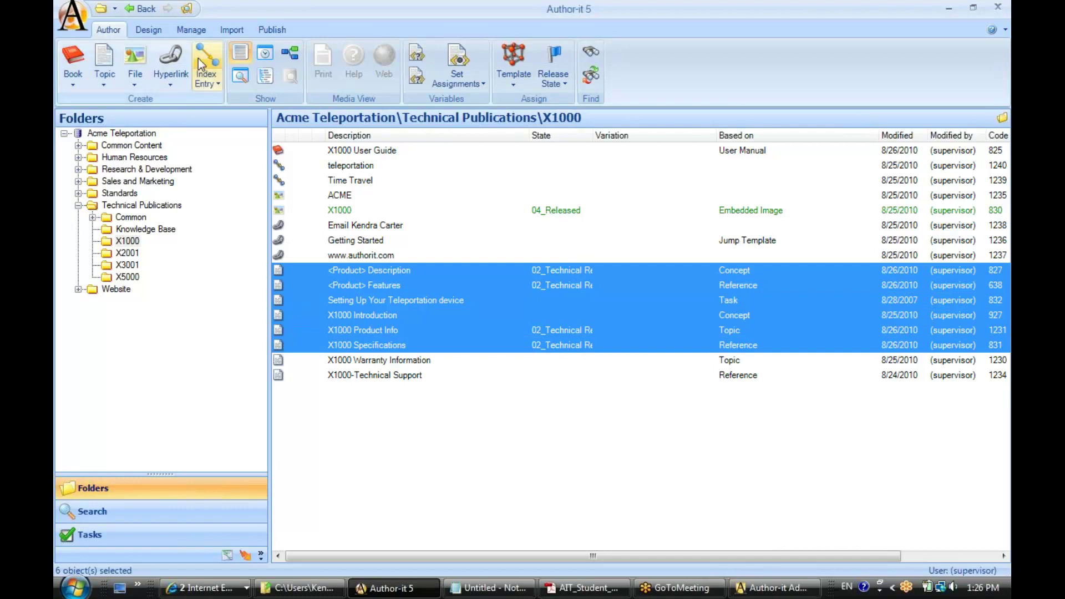
click(193, 33)
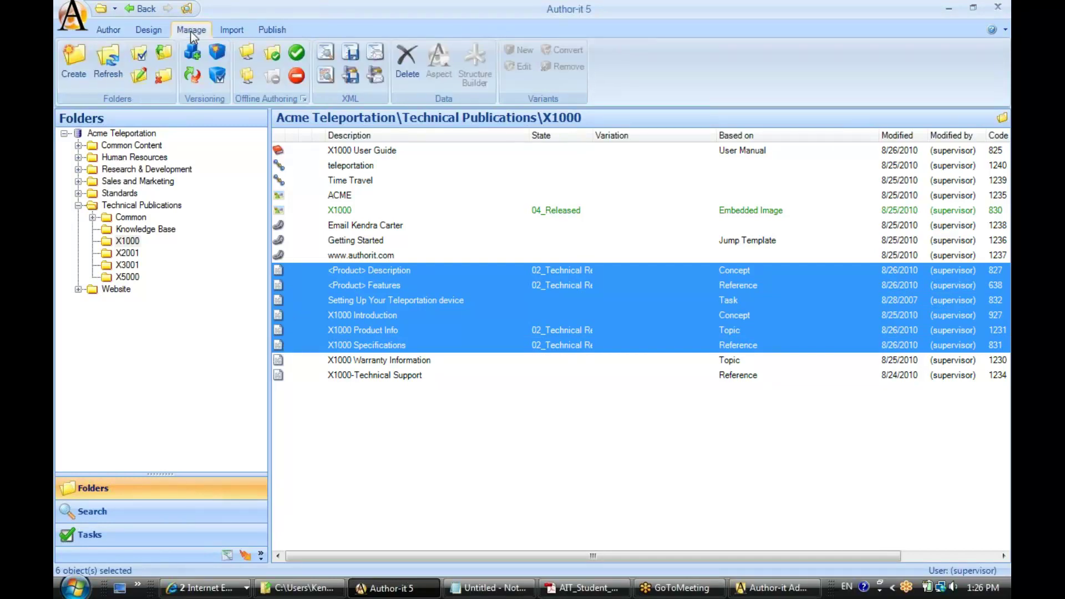
click(218, 56)
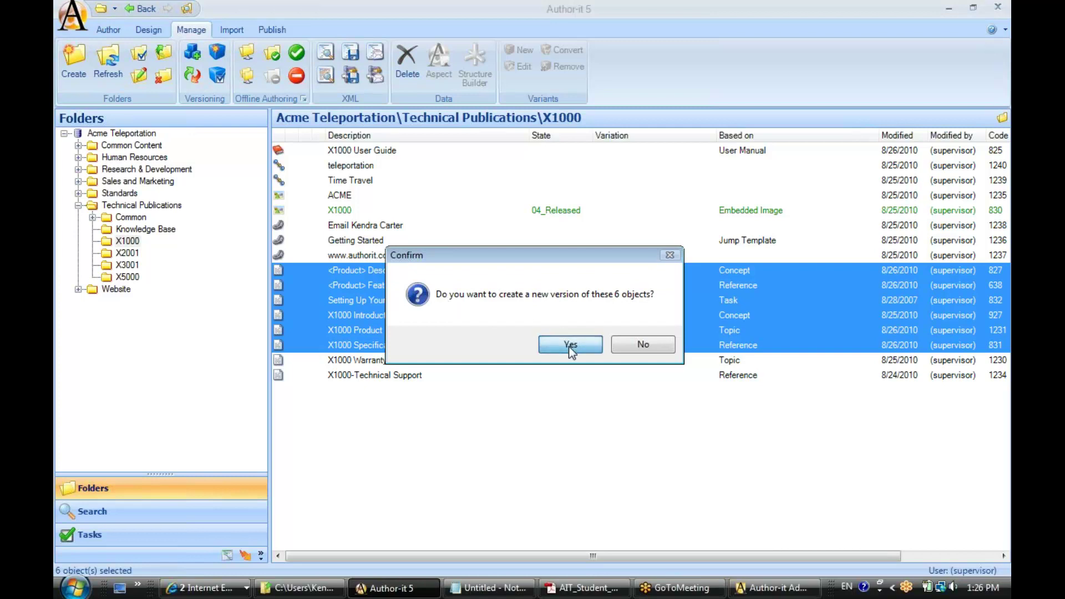
click(571, 345)
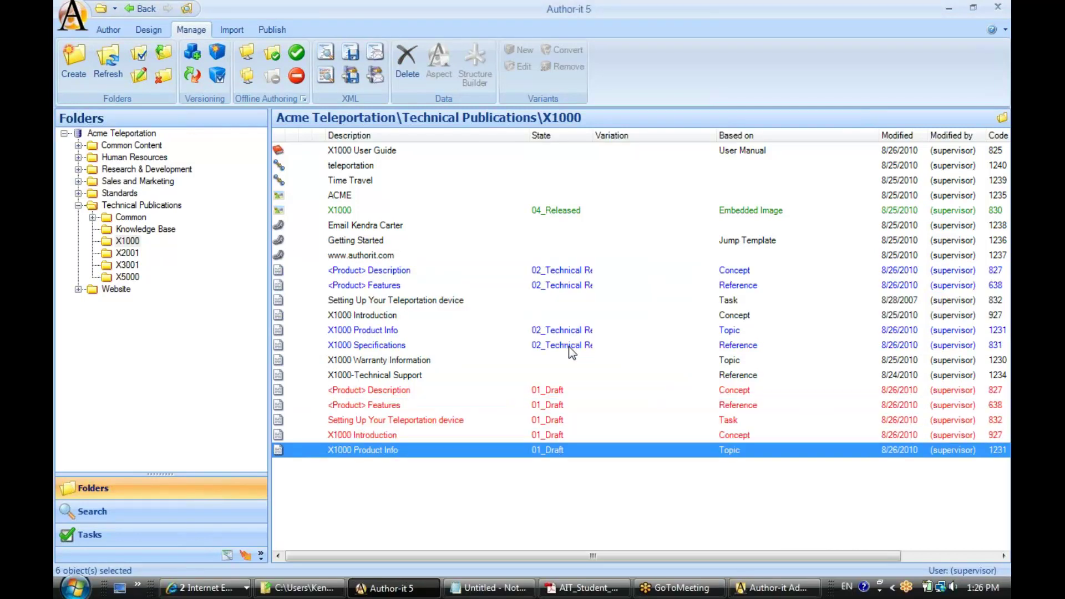
click(389, 374)
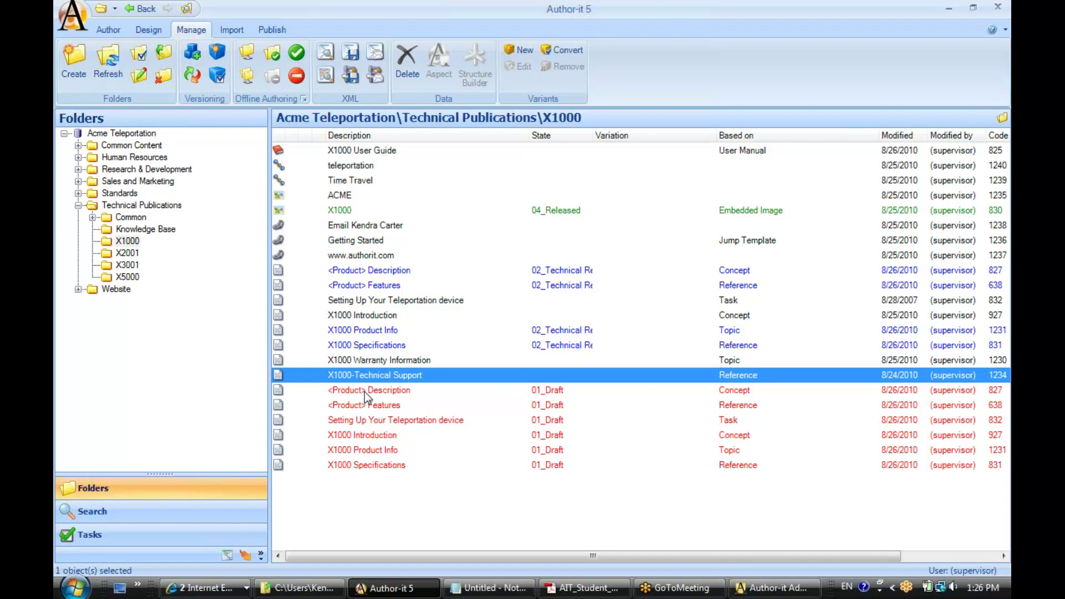
- Widen the object list, then sort it by version in ascending order with the Version column placed directly after Description
click(269, 398)
drag(267, 398, 204, 395)
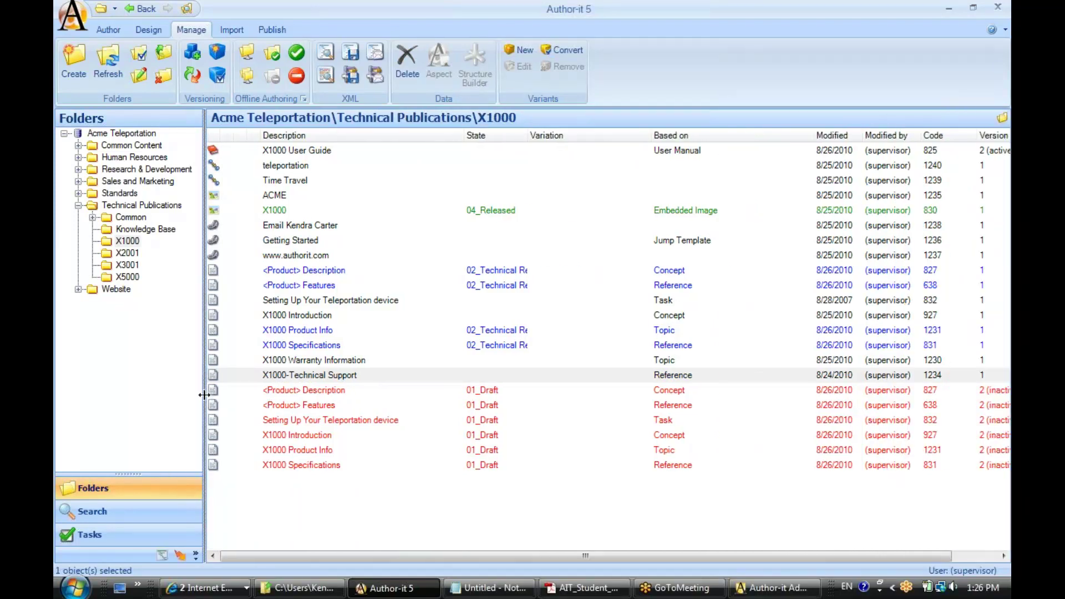
click(994, 135)
drag(966, 135, 428, 140)
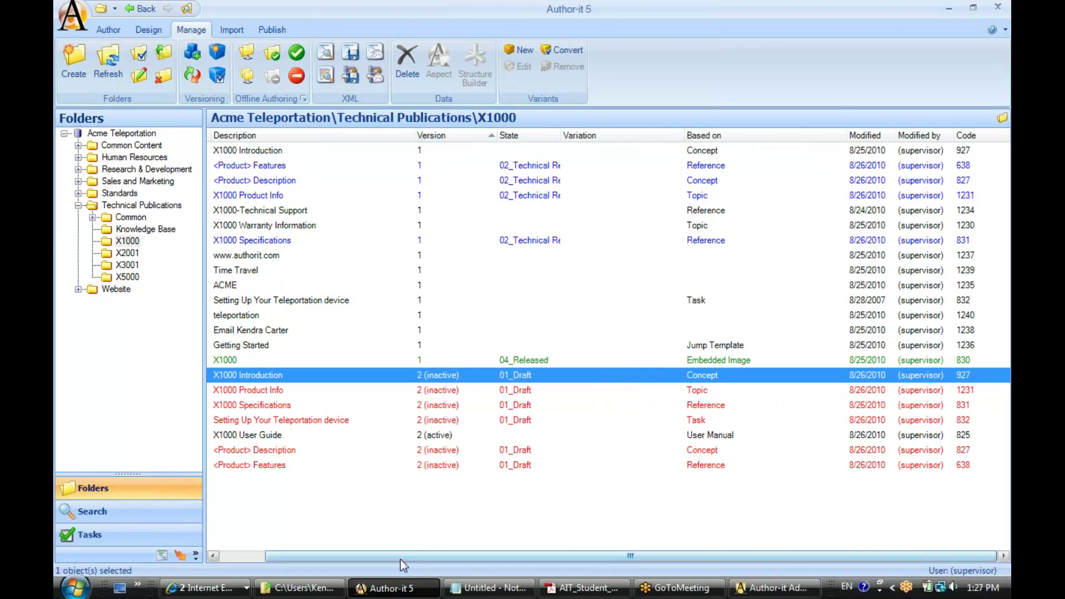
drag(401, 561, 345, 562)
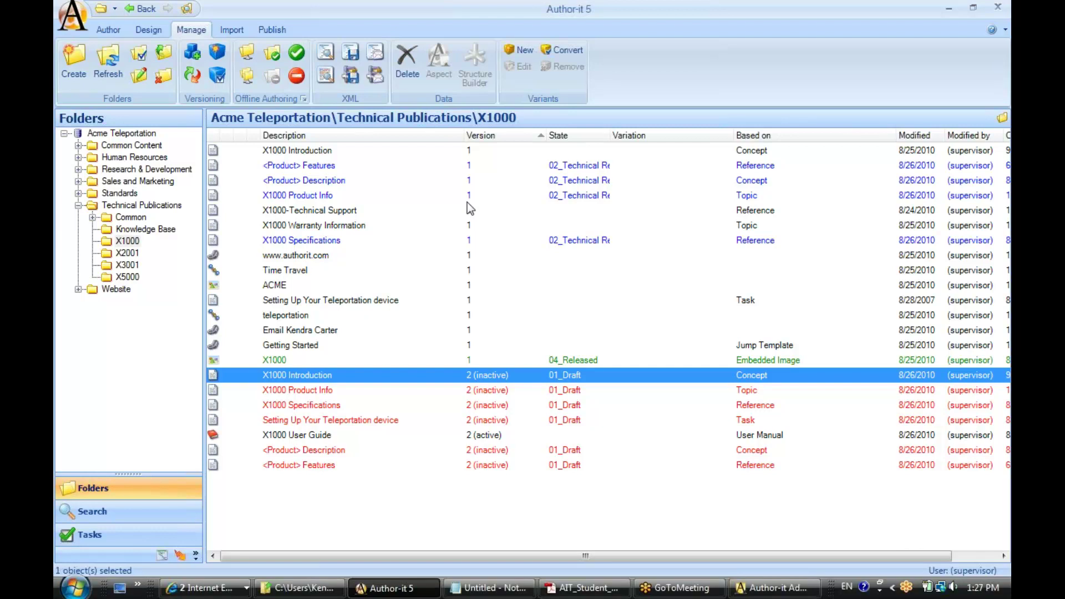
- Add the bullet "Check out our website for more details!" after the last bullet of the version 2 X1000 Introduction topic, then save and close it
double_click(283, 377)
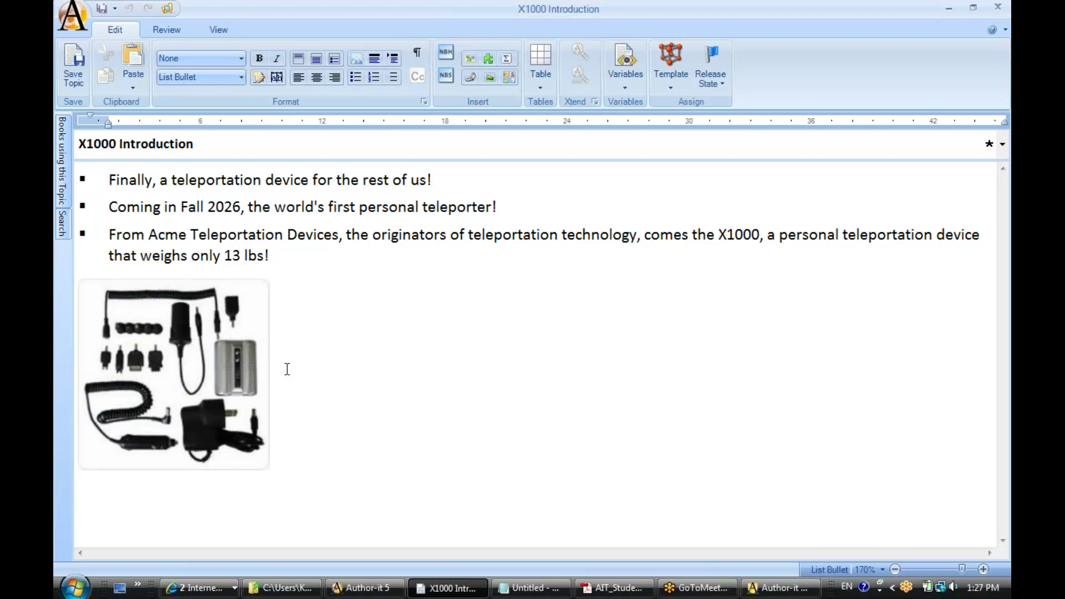
click(284, 255)
key(Return)
text(Check o)
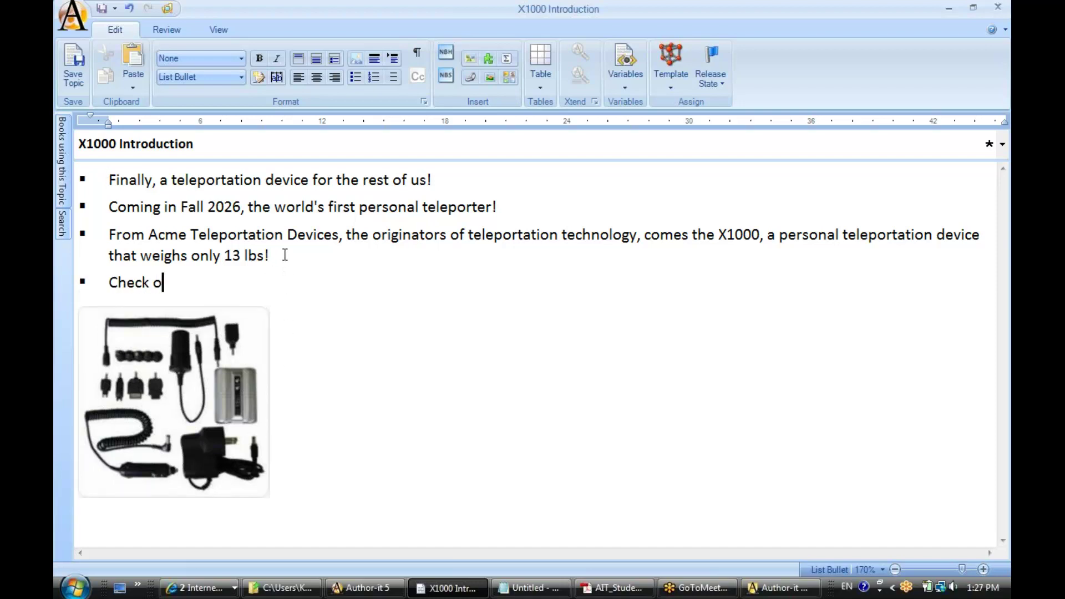
text(ut our website for moredet)
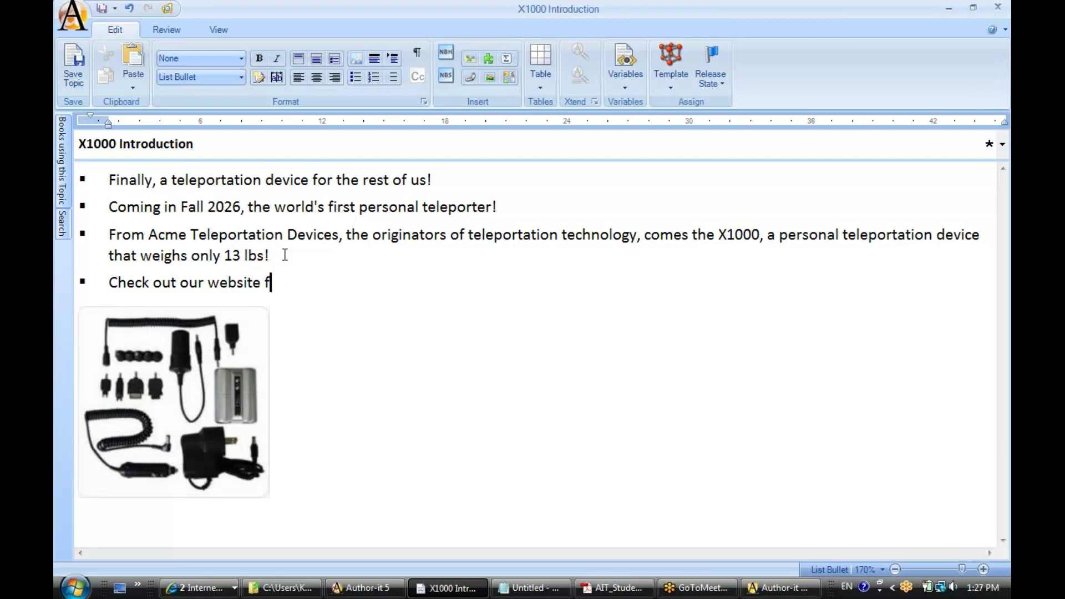
key(BackSpace)
key(BackSpace)
key(BackSpace)
text(details!~)
key(BackSpace)
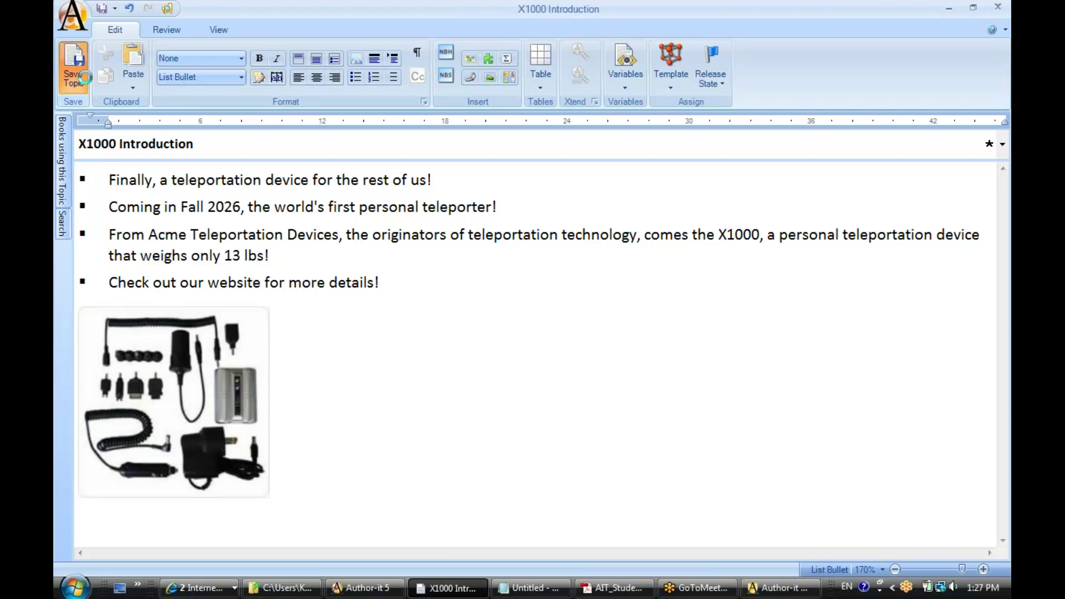
click(999, 9)
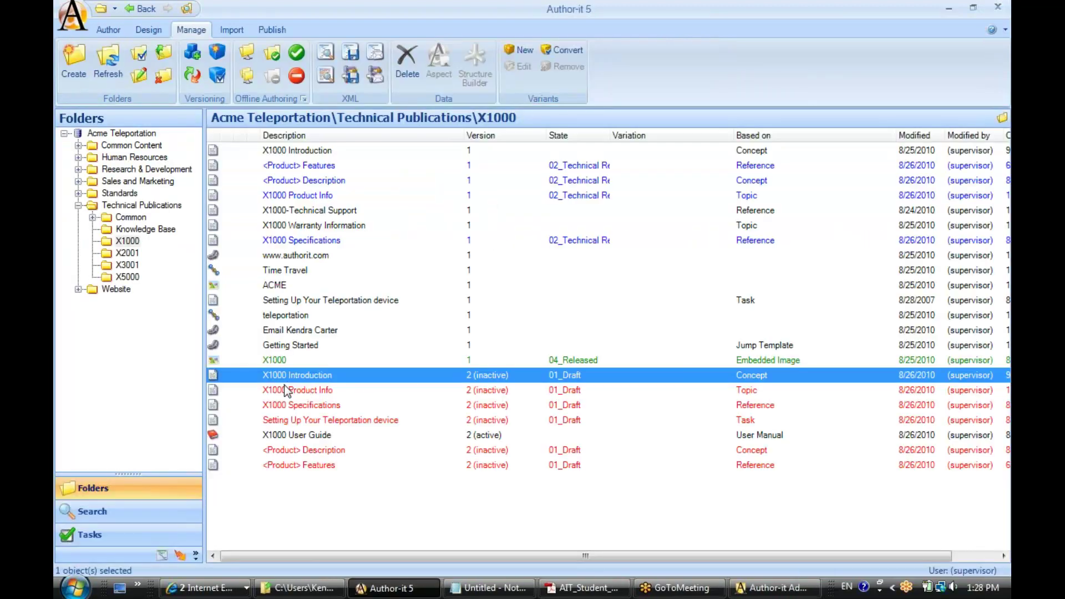
- Open the X1000 User Guide book with its detail columns shown to check which topic versions it uses, then close it
double_click(303, 437)
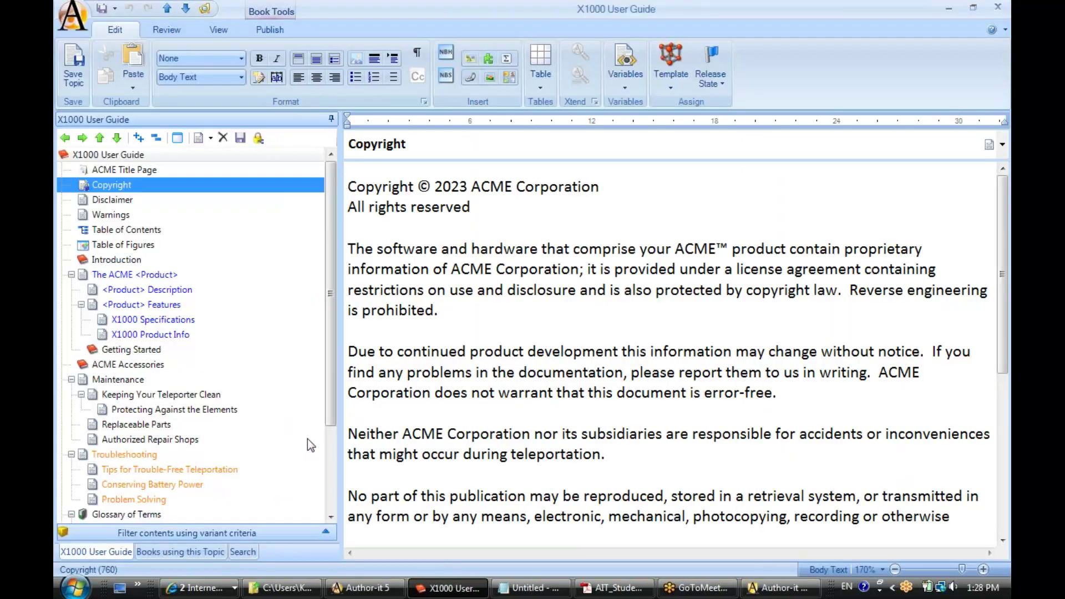
click(178, 139)
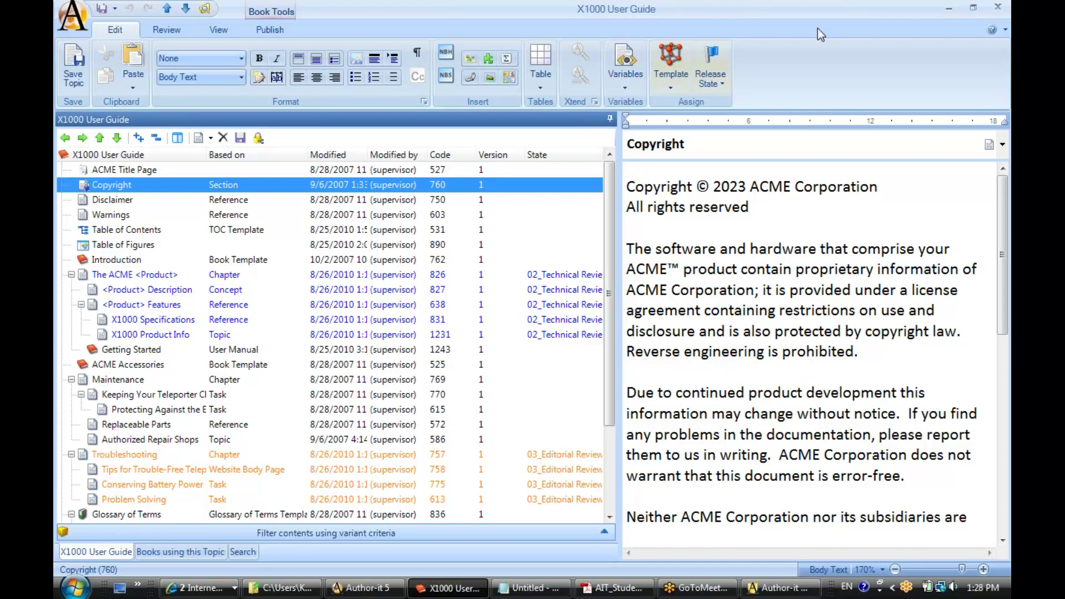
click(998, 9)
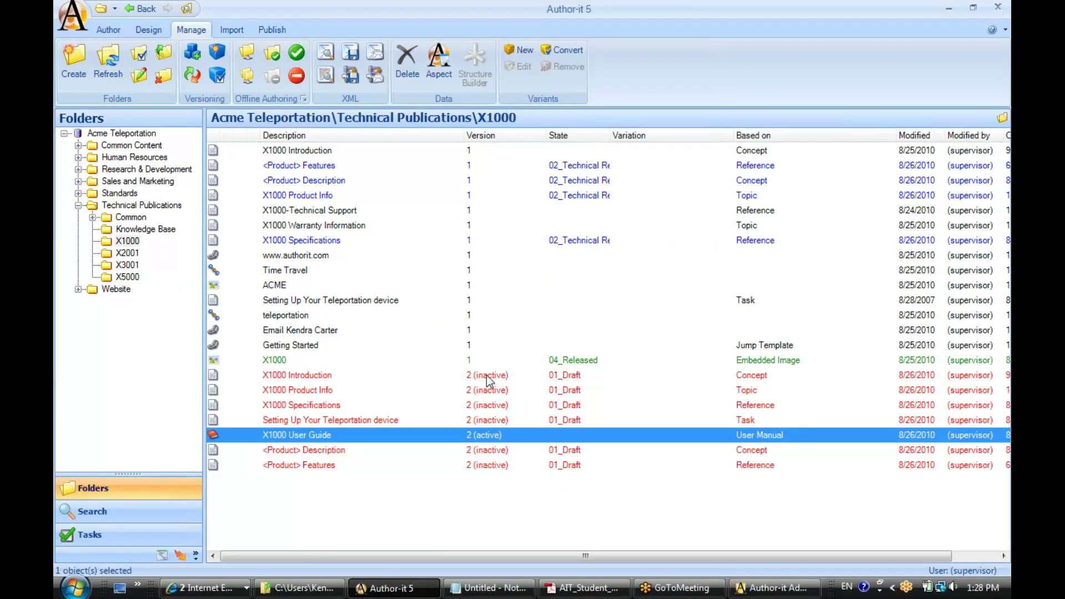
- Sort the object list by version in descending order and make the six inactive version 2 drafts the active versions
click(481, 134)
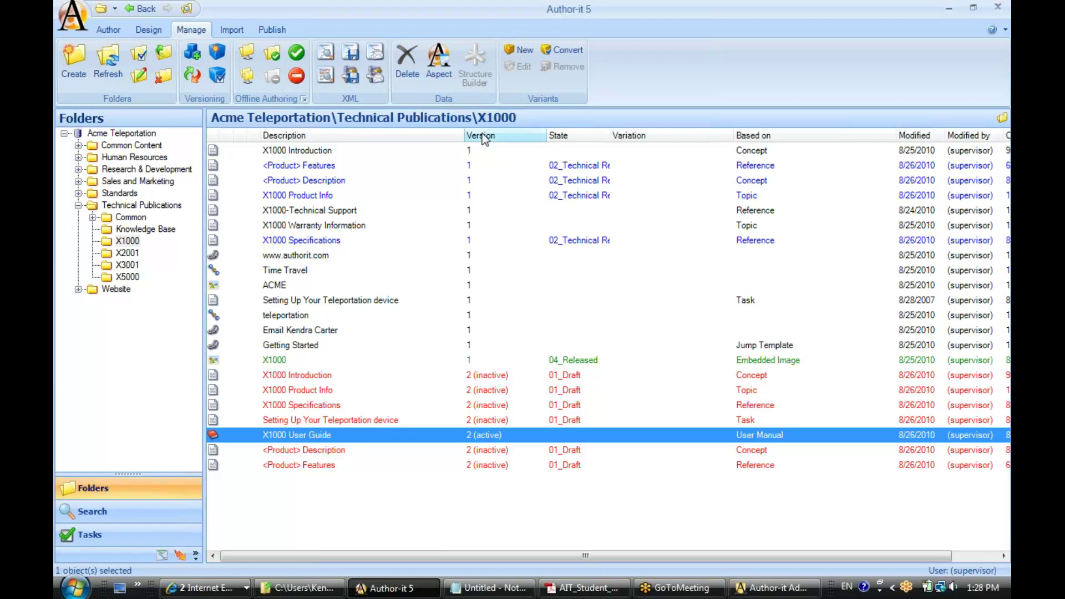
click(483, 150)
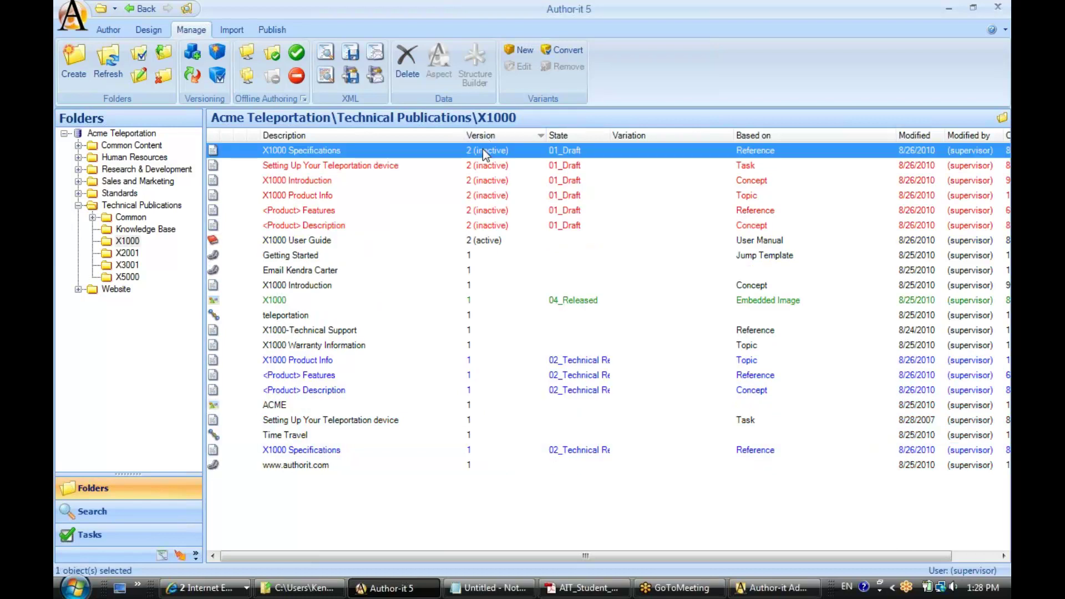
shift+click(312, 227)
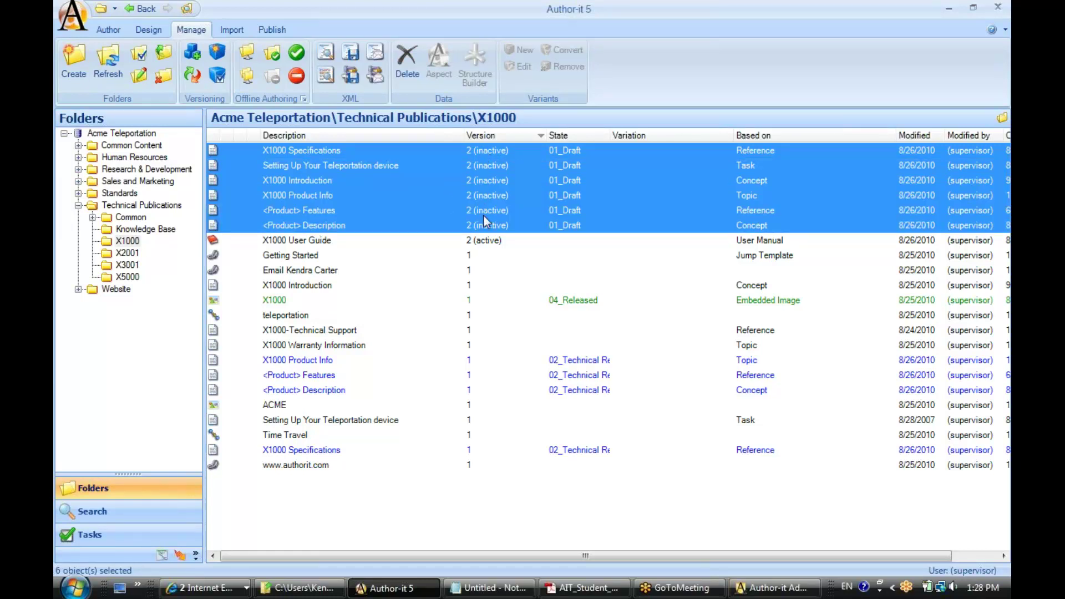
click(217, 75)
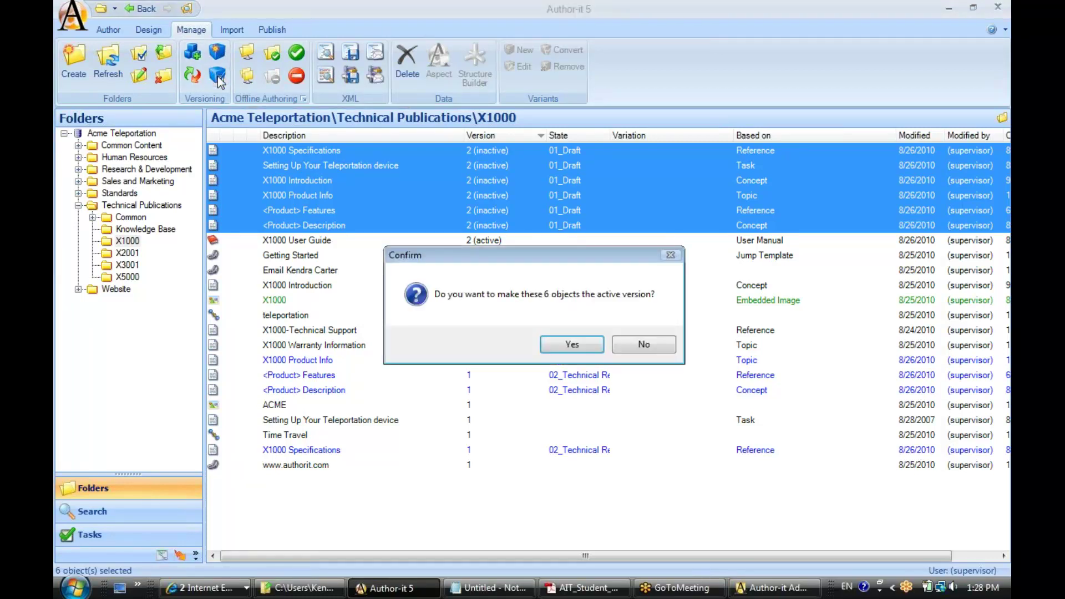
click(570, 345)
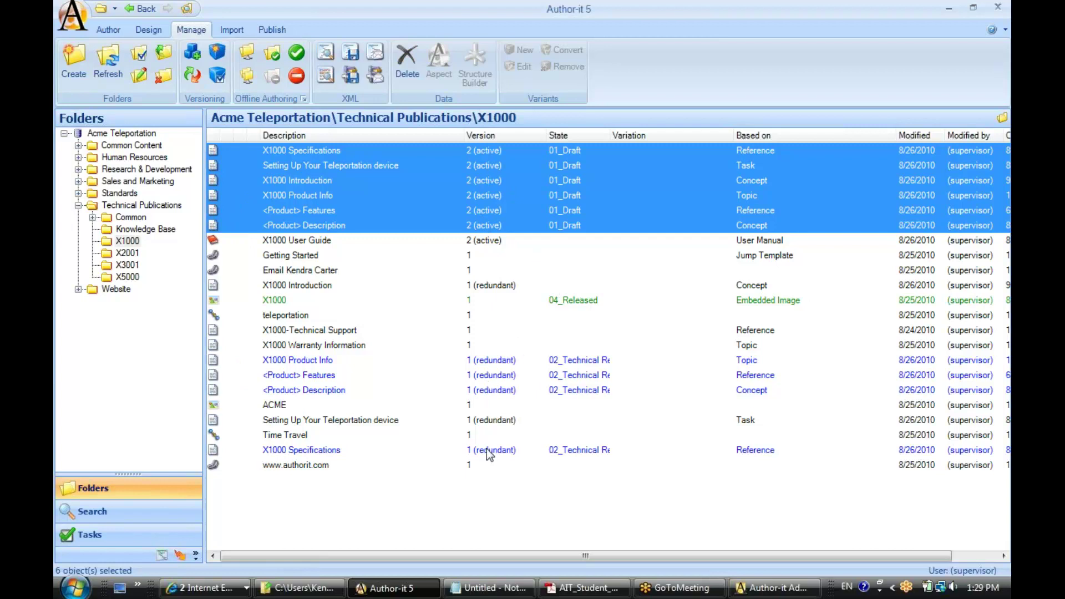
- Check the topic versions and release states in the X1000 User Guide, and view the redundant version 1 of X1000 Product Info
click(279, 243)
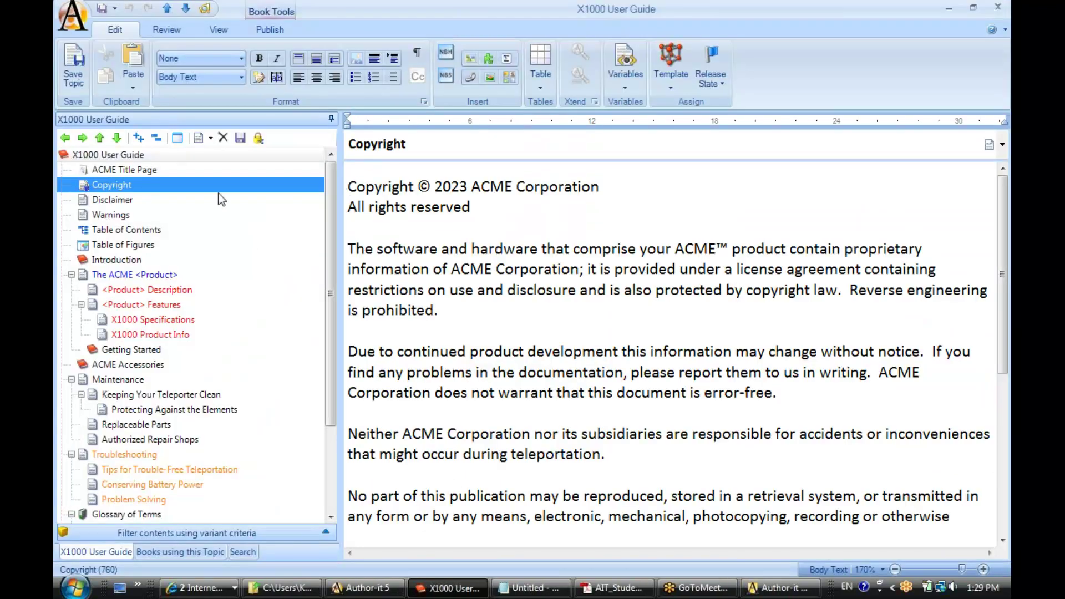
click(178, 138)
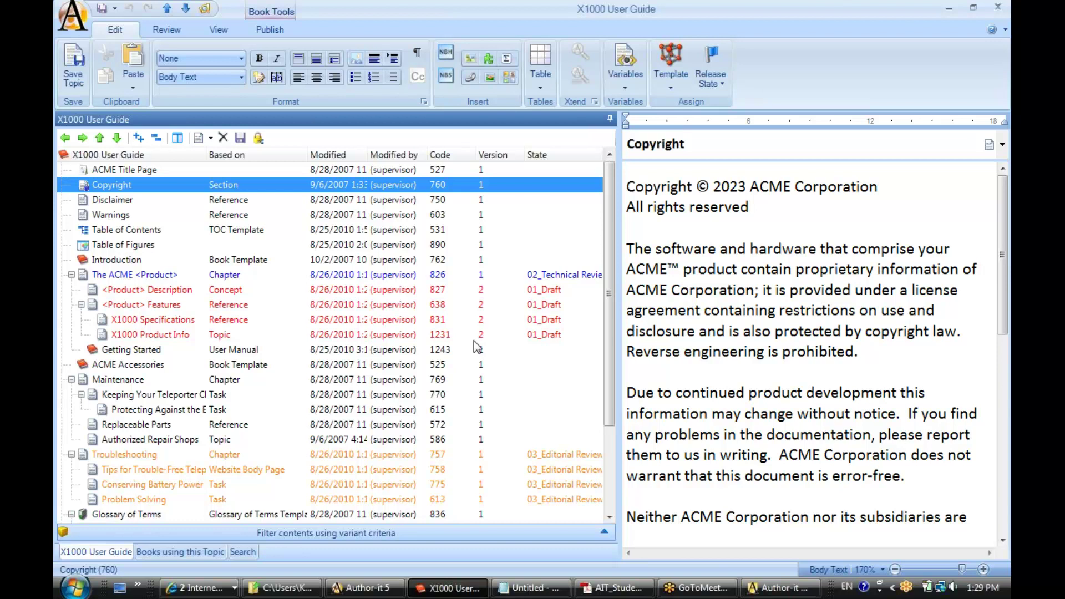
click(998, 7)
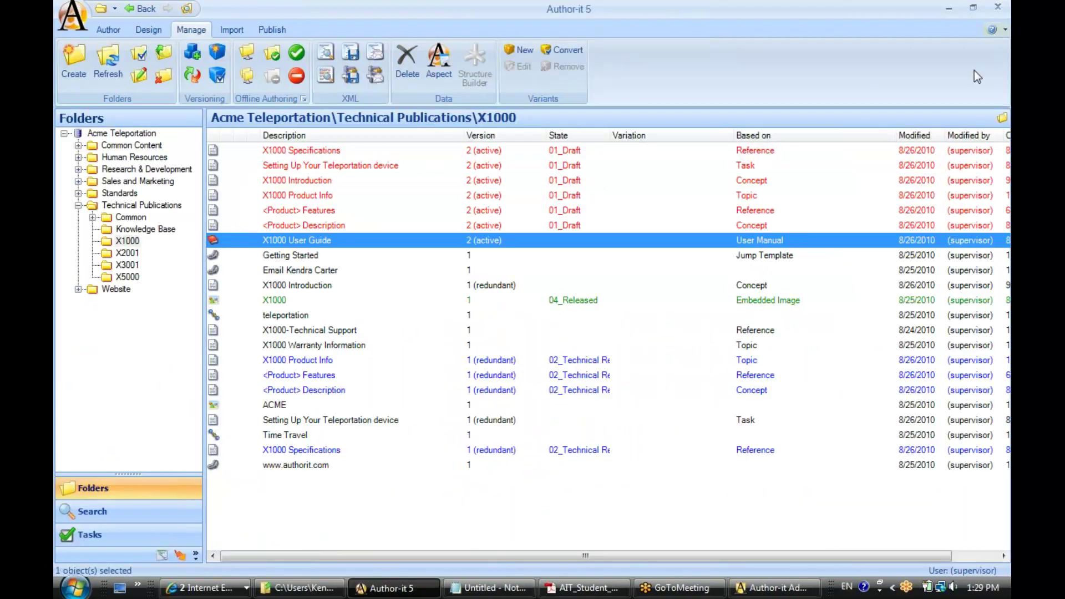
click(483, 360)
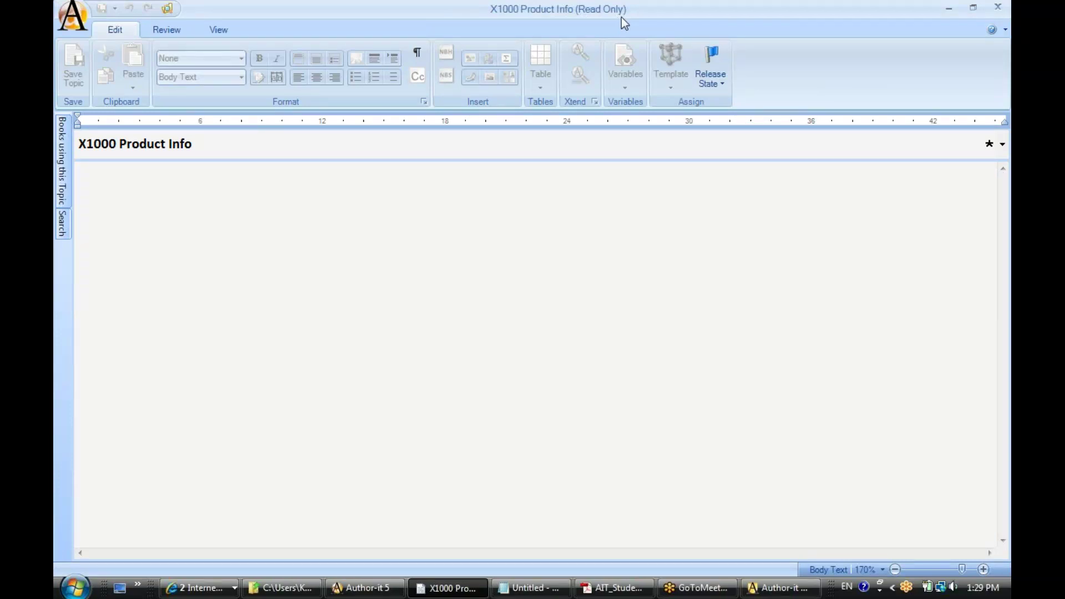
click(998, 8)
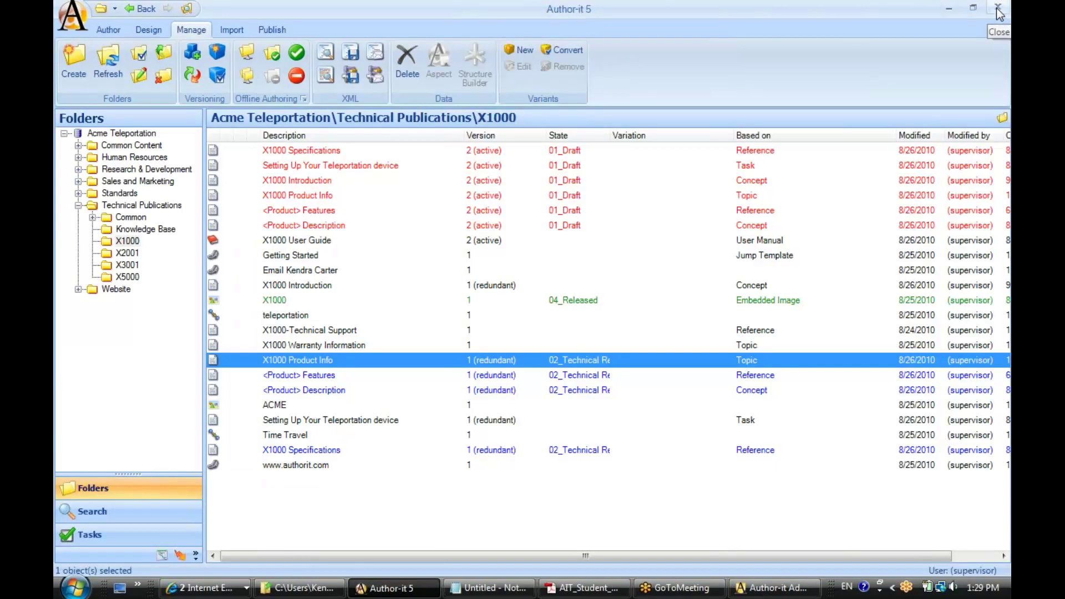
- Make version 1 of both X1000 Product Info and <Product> Features the active version again
ctrl+click(303, 375)
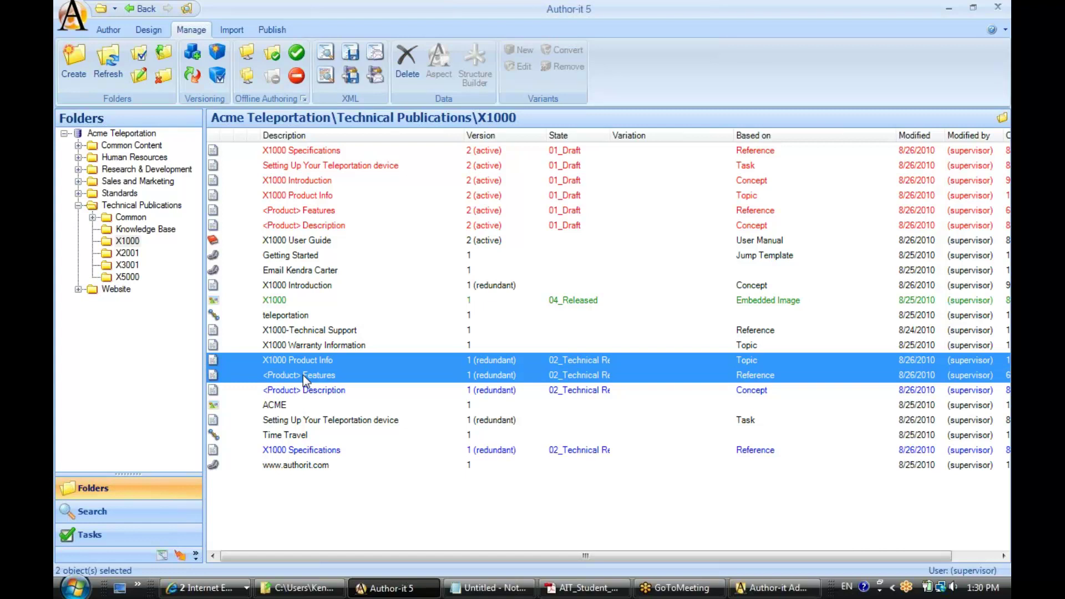
click(217, 76)
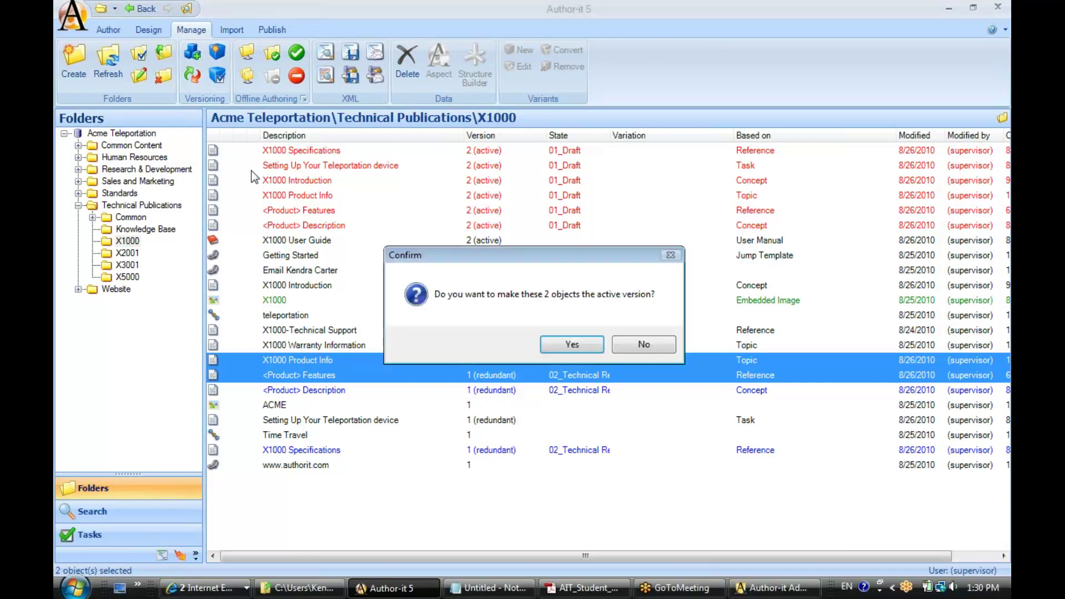
click(572, 345)
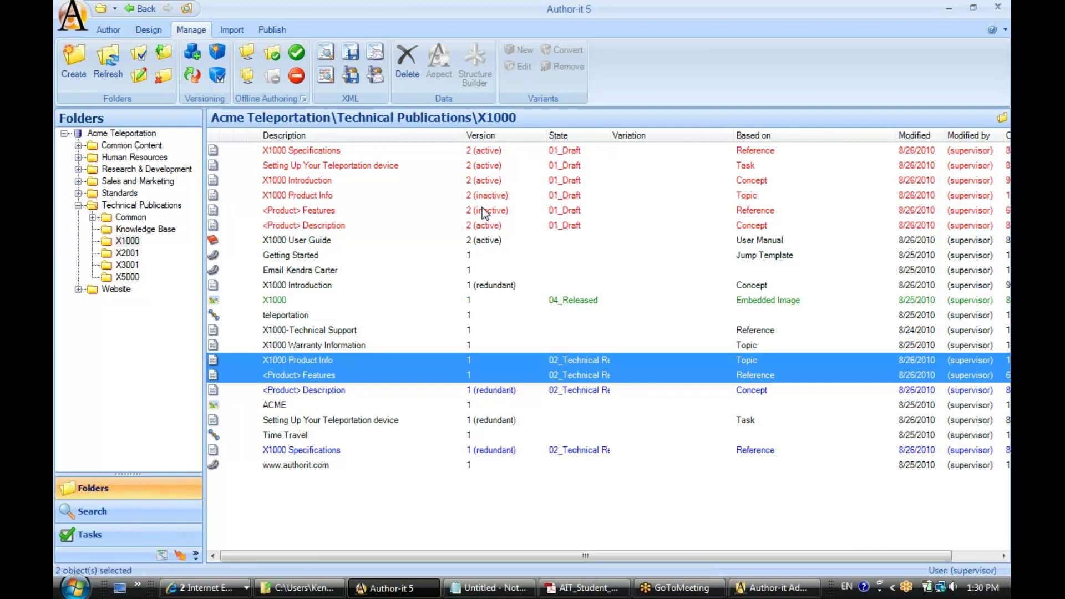
- Reopen the X1000 User Guide with detail columns to check the versions of <Product> Features and X1000 Product Info, then close it
click(277, 241)
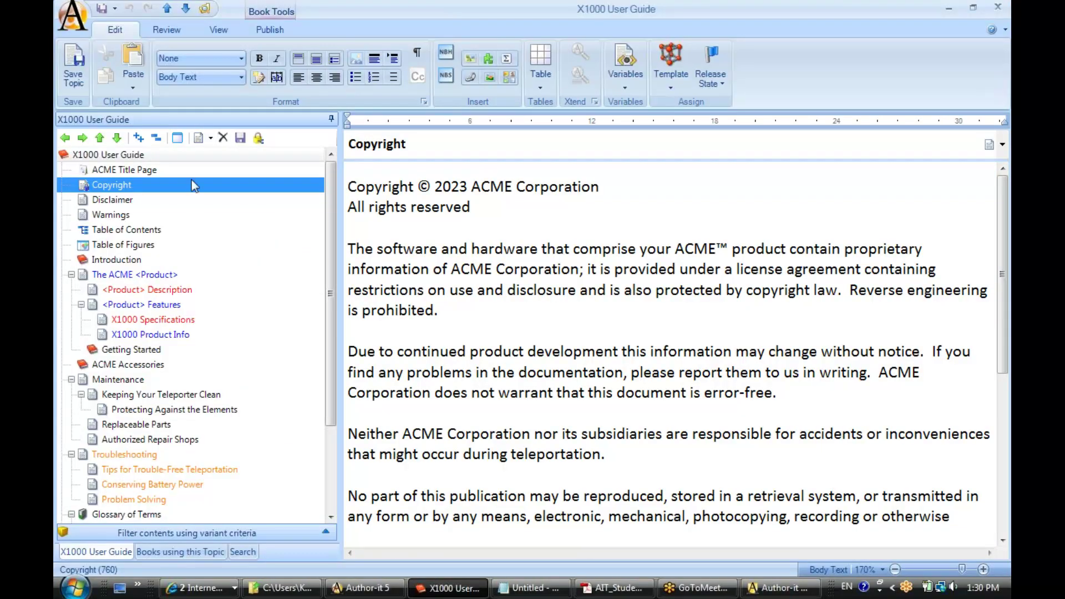
click(177, 138)
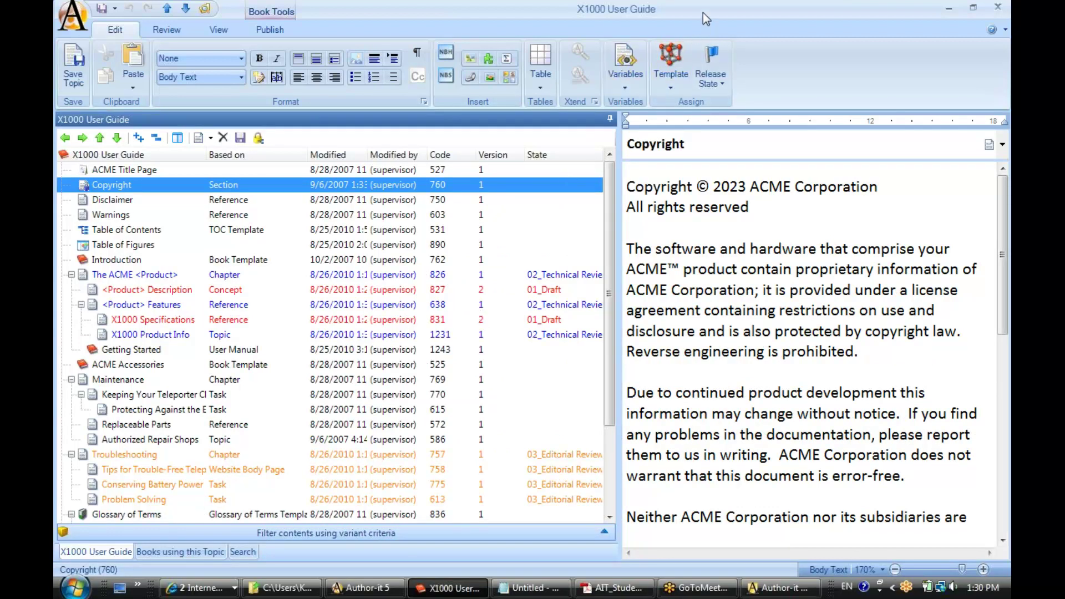
click(998, 8)
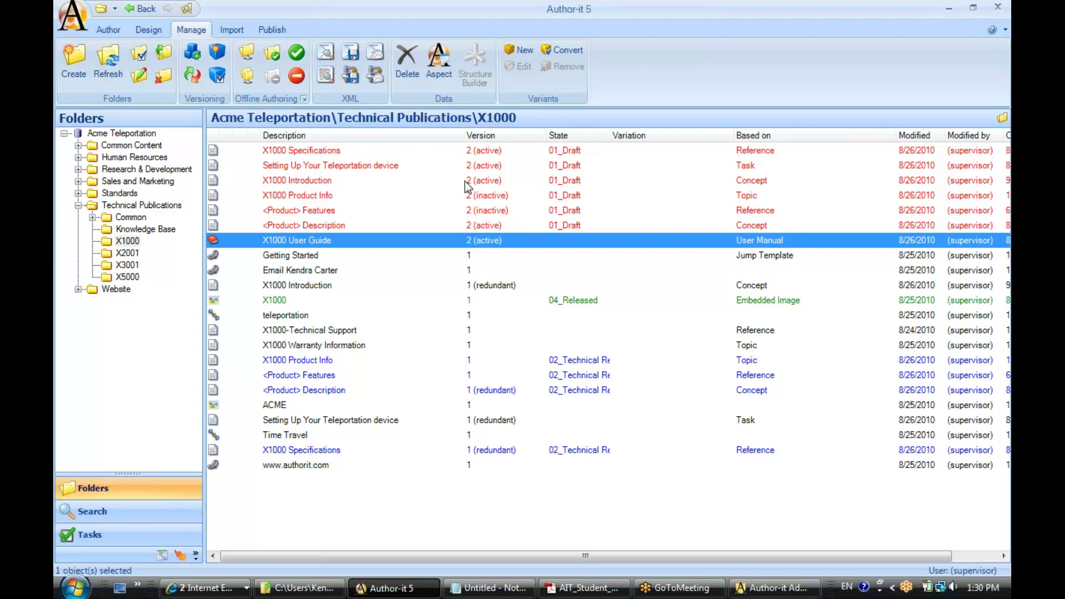
- In the properties of the active version 2 of X1000 Introduction, change the description to "X1000 Introduction (Rel 5.2)"
click(307, 181)
right_click(307, 182)
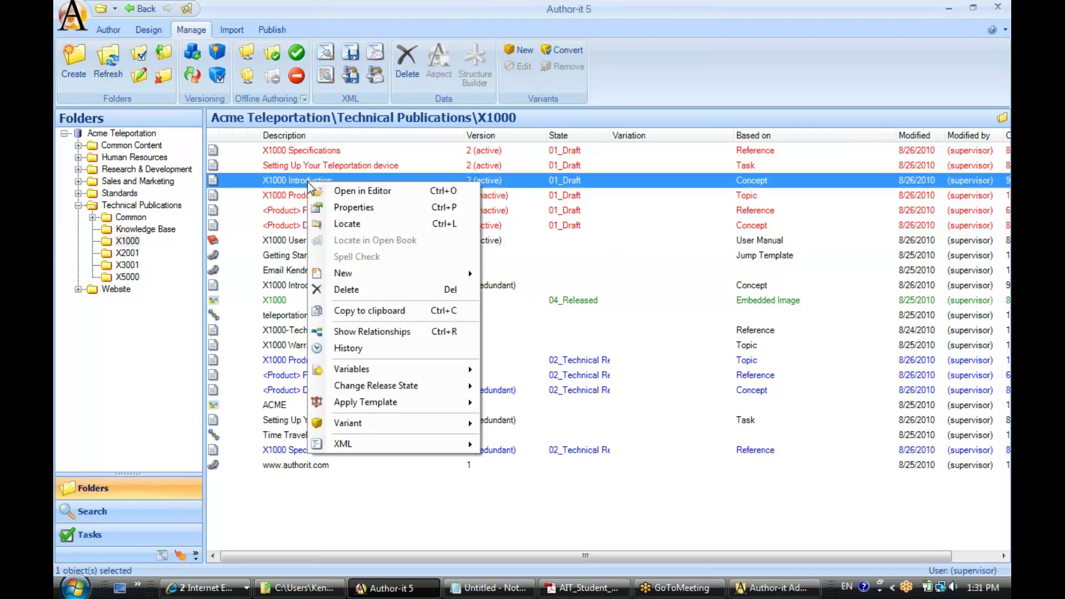
click(322, 208)
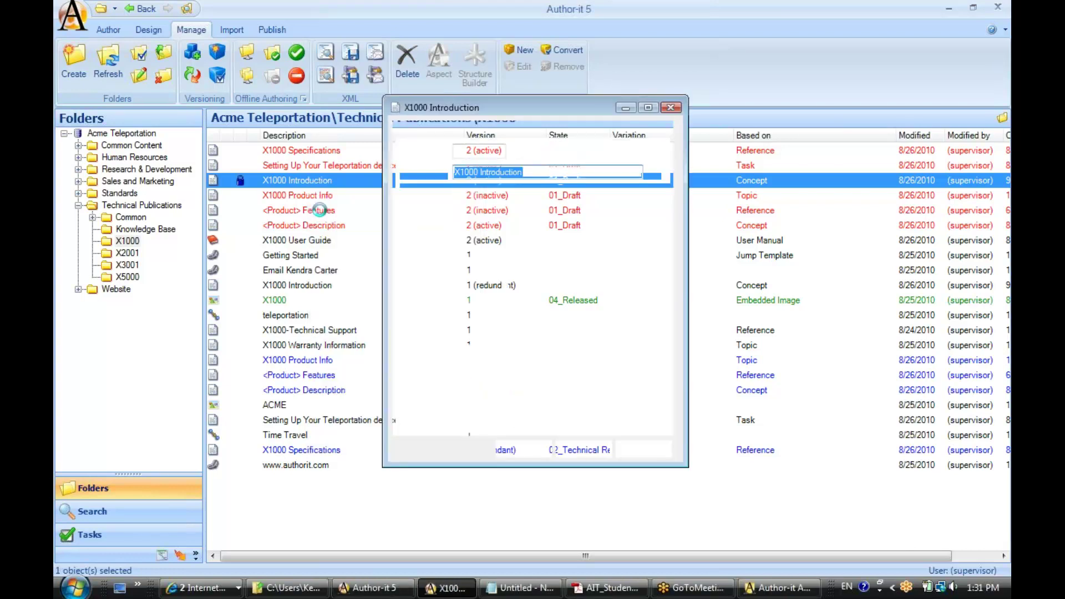
click(535, 172)
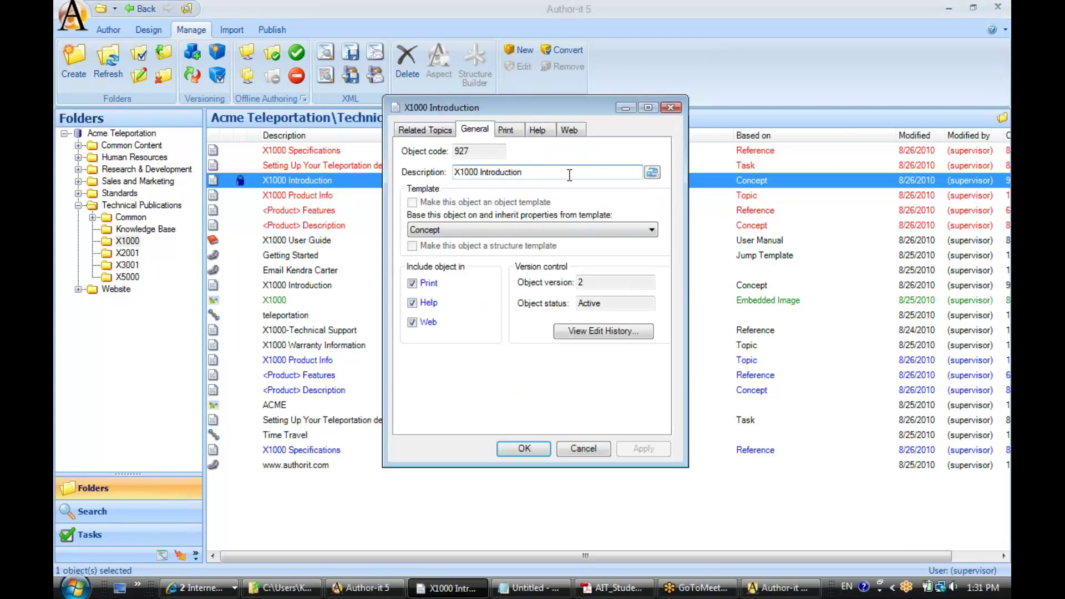
text(()
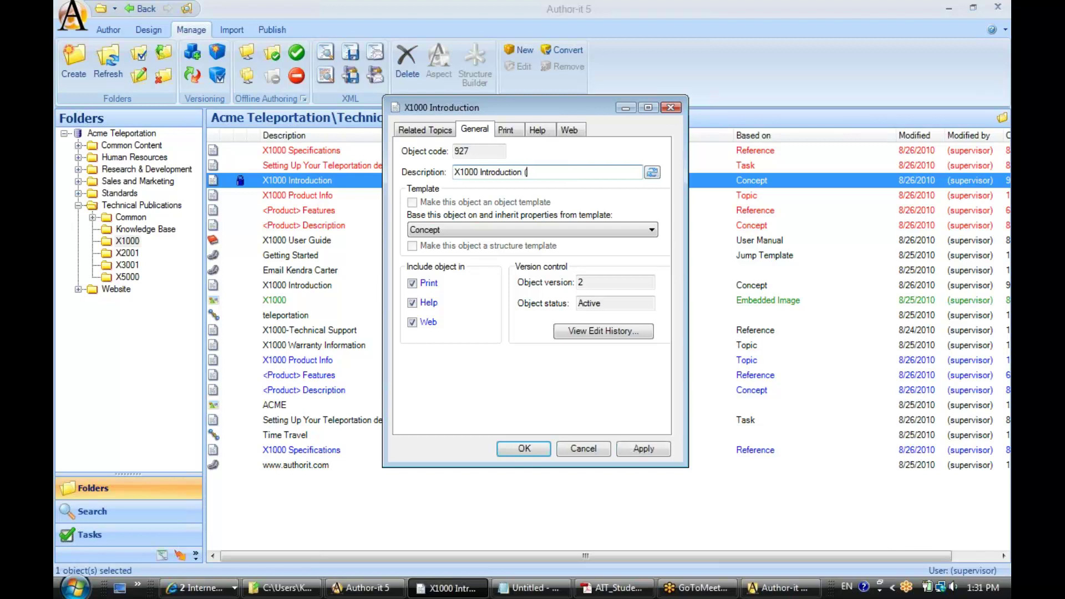
text(Rel 5.2))
drag(577, 107, 550, 105)
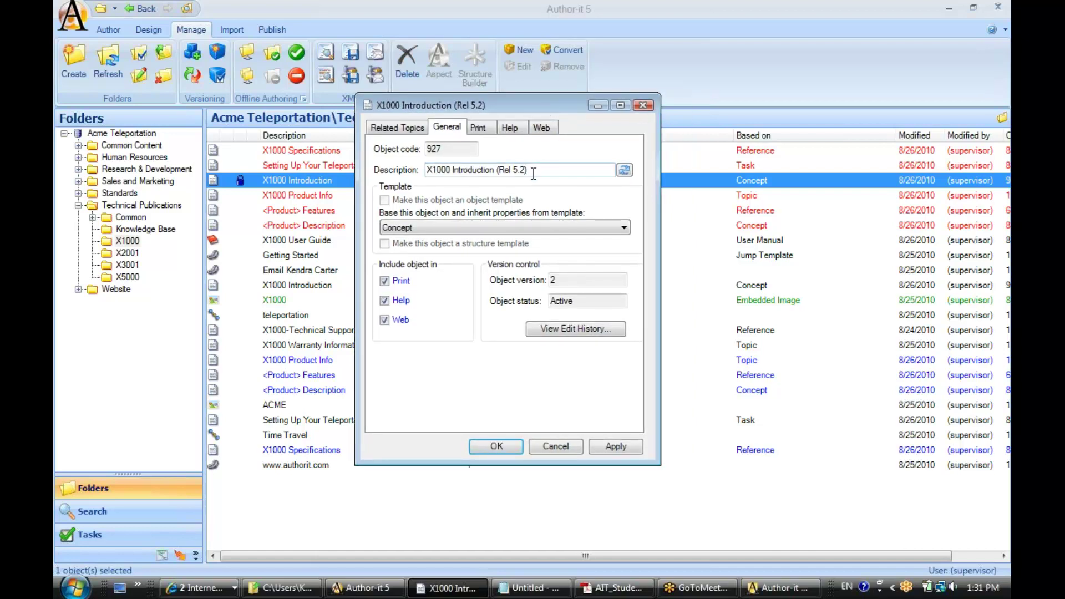
click(495, 170)
- Check the topic's print, help and web headings against its new description, ending back at the general properties
click(478, 127)
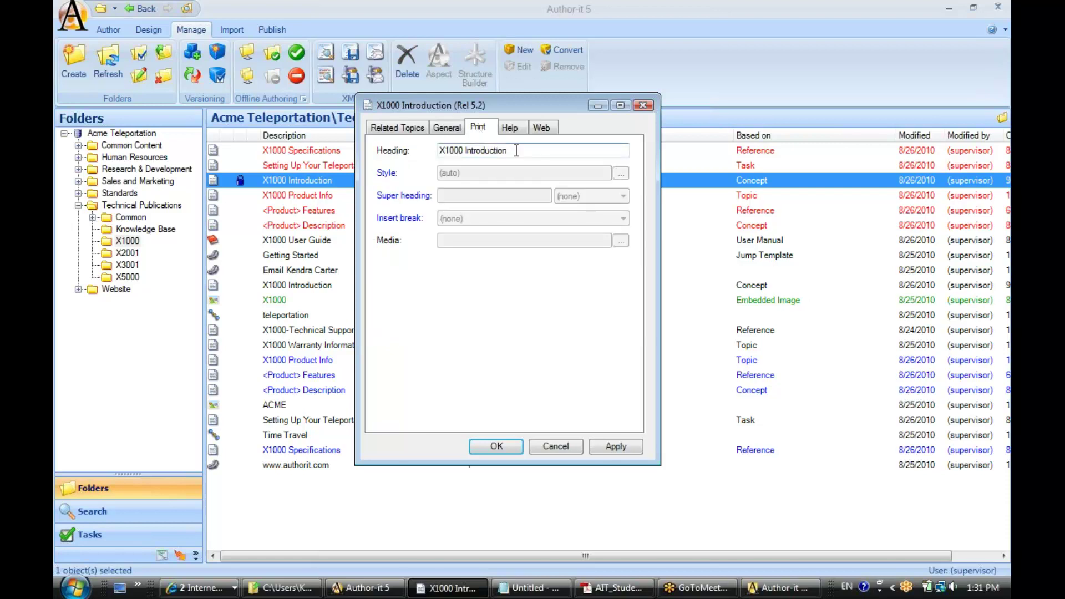
click(514, 131)
click(542, 129)
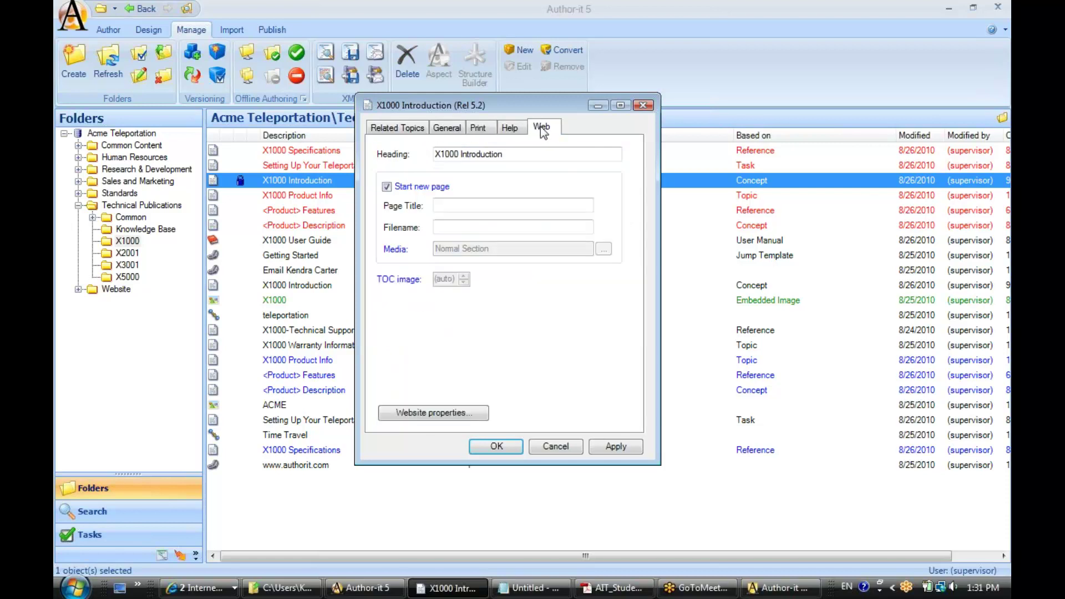
click(508, 129)
click(478, 128)
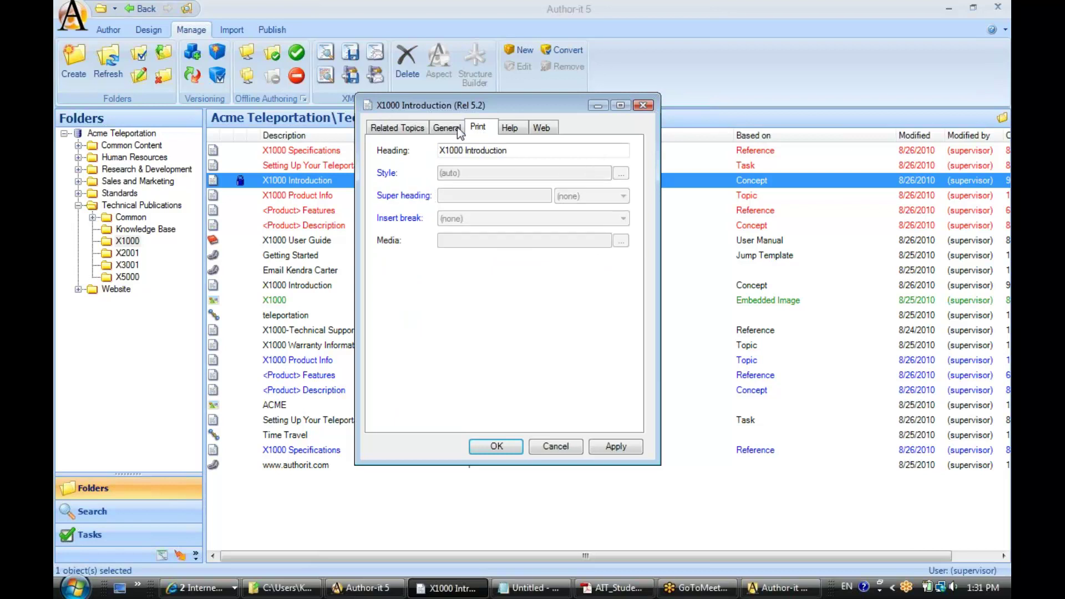
click(459, 129)
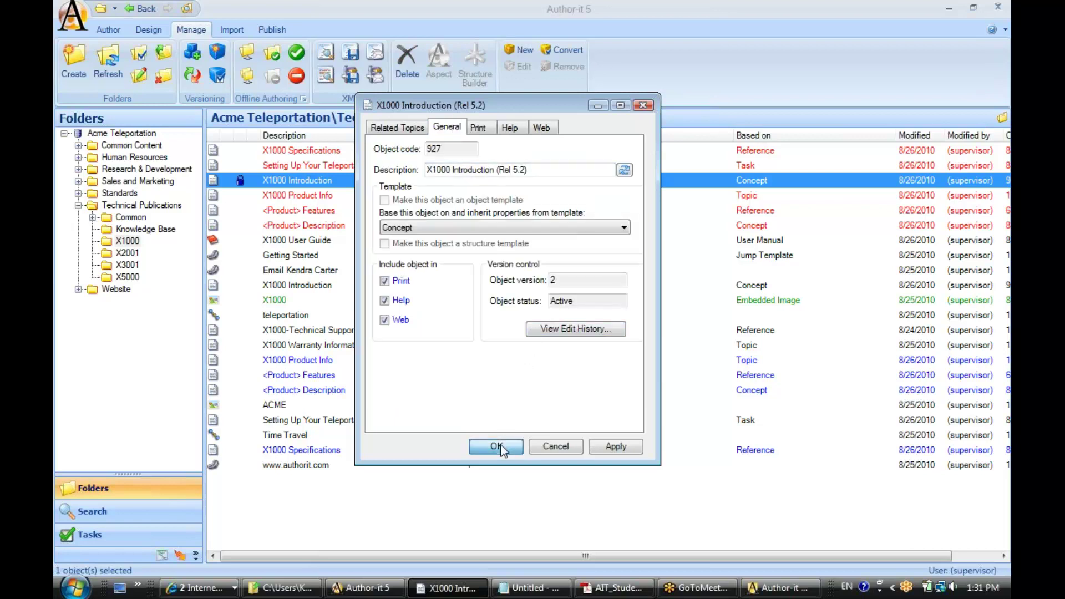